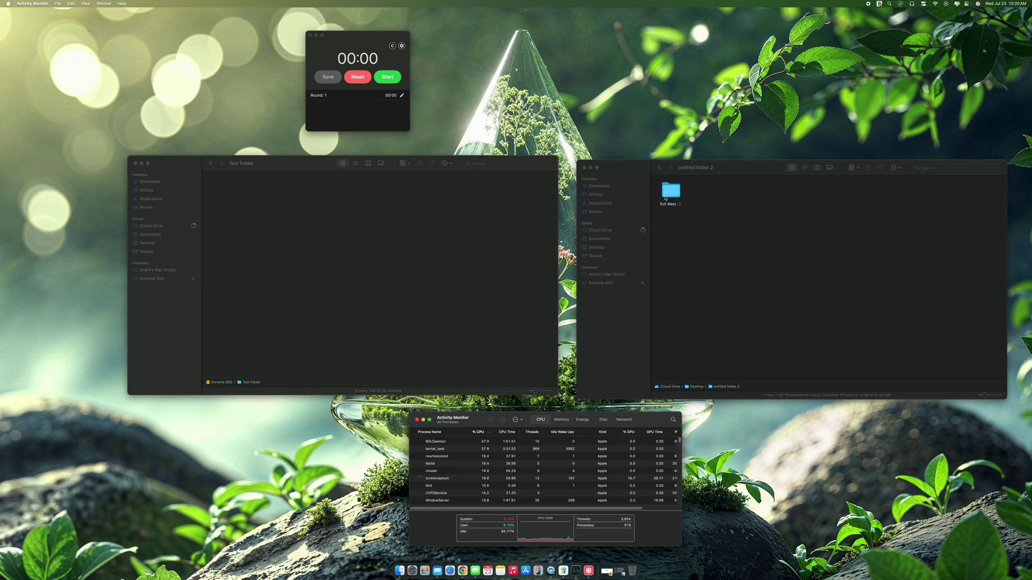
Step: Check the file information of the Evil West folder in untitled folder 2, and close the info window
{"action": "right_click", "coordinate": [670, 191]}
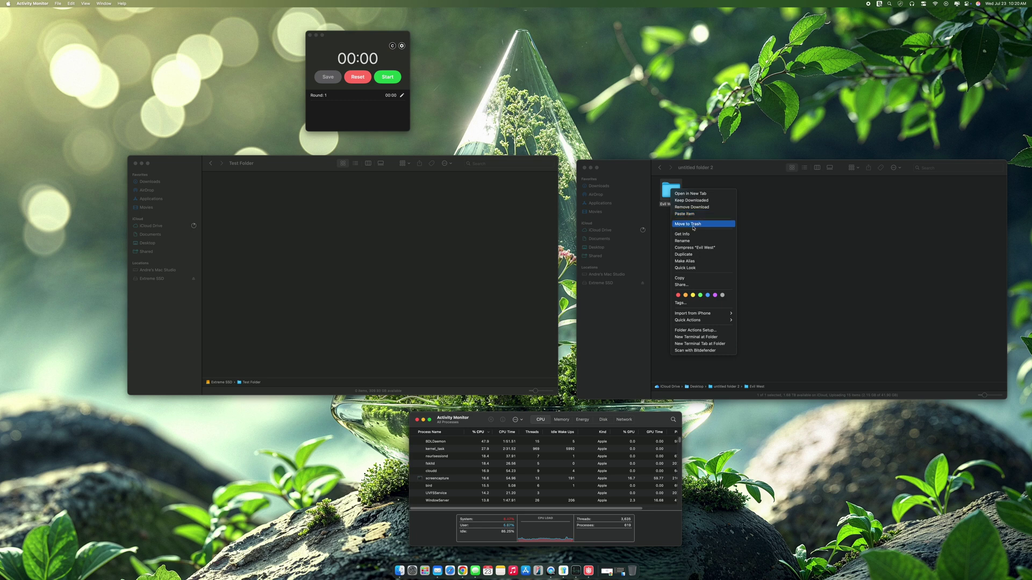
{"action": "left_click", "coordinate": [693, 233]}
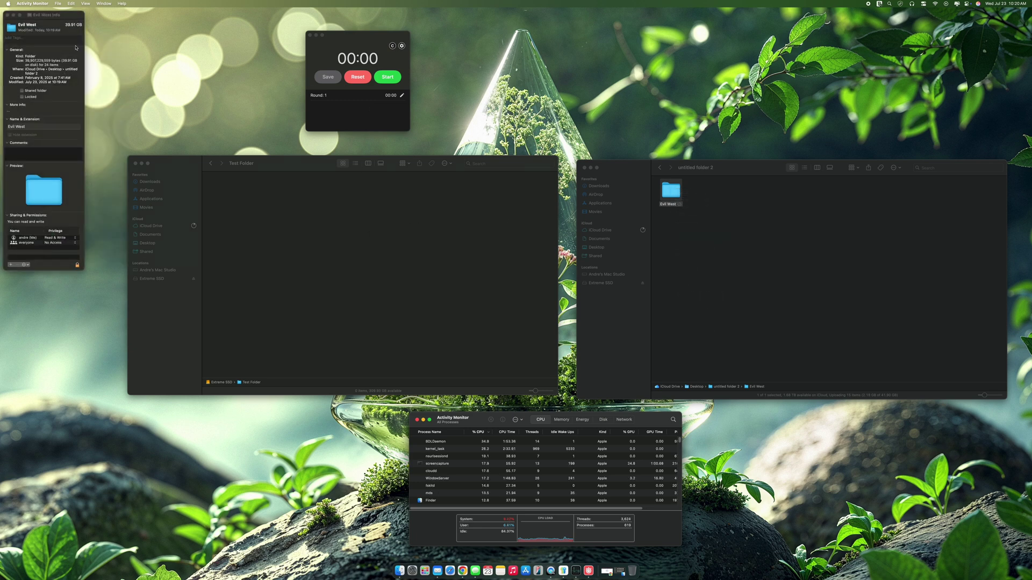
{"action": "left_click", "coordinate": [7, 15]}
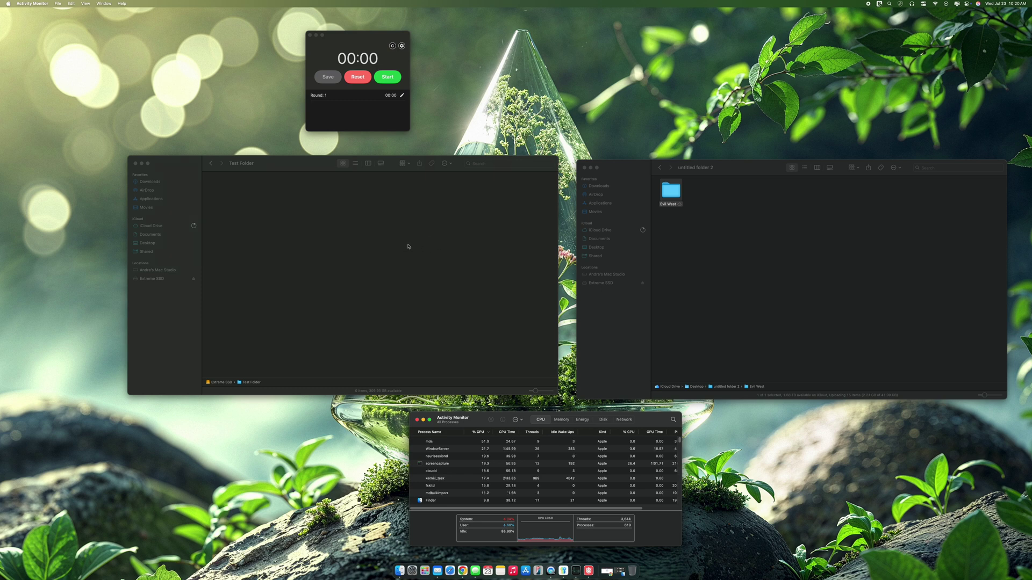
Step: Reposition the stopwatch above the gap between the two Finder windows and nudge the Activity Monitor window slightly upward
{"action": "left_click_drag", "start_coordinate": [349, 35], "coordinate": [560, 46]}
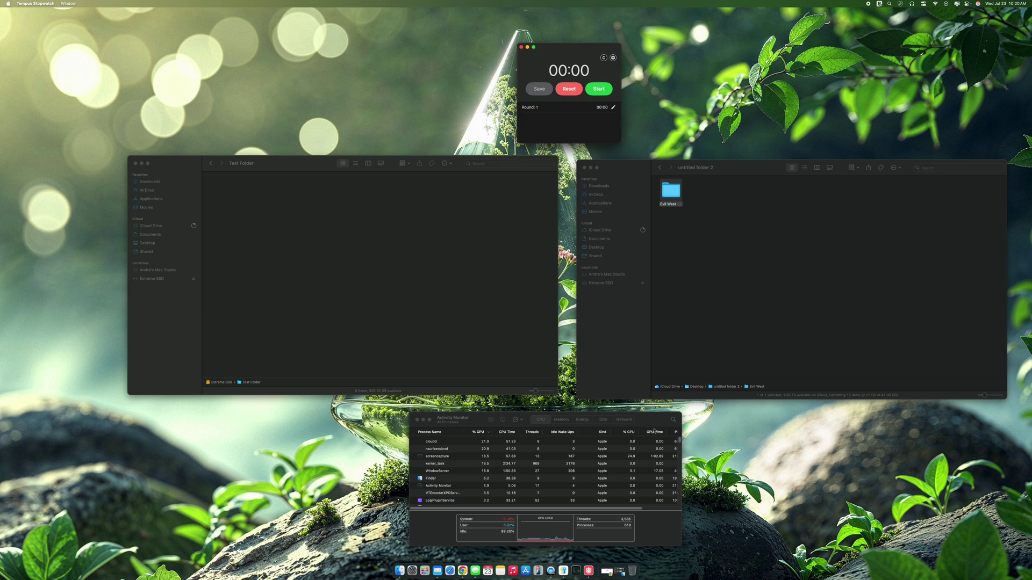
{"action": "mouse_move", "coordinate": [572, 518]}
{"action": "left_mouse_down"}
{"action": "mouse_move", "coordinate": [562, 514]}
{"action": "mouse_move", "coordinate": [573, 515]}
{"action": "left_mouse_up"}
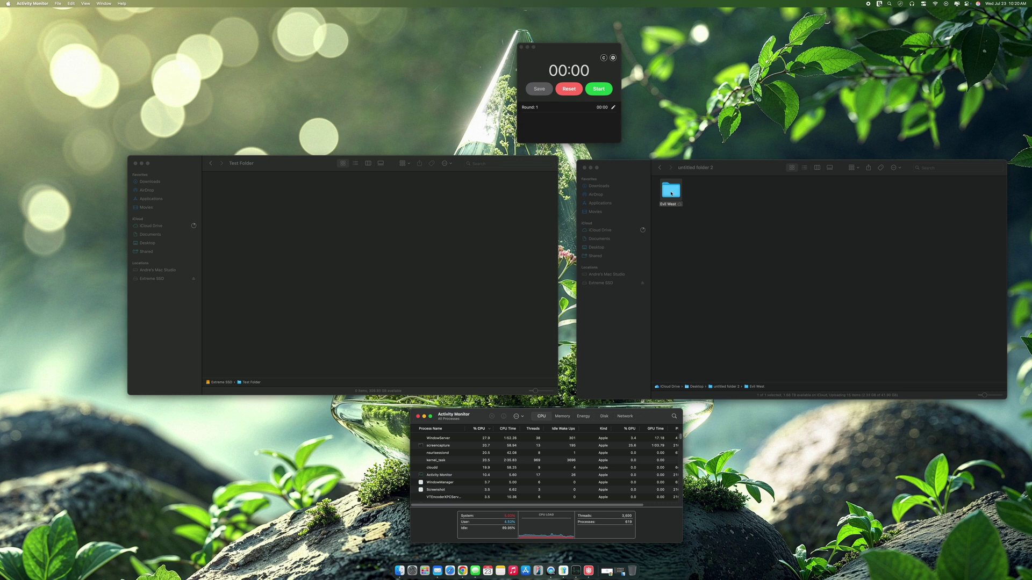
Step: Copy the Evil West folder from untitled folder 2 into Test Folder on the Extreme SSD and start the stopwatch
{"action": "mouse_move", "coordinate": [671, 194]}
{"action": "left_mouse_down"}
{"action": "mouse_move", "coordinate": [524, 211]}
{"action": "mouse_move", "coordinate": [677, 192]}
{"action": "left_mouse_up"}
{"action": "right_click", "coordinate": [677, 192]}
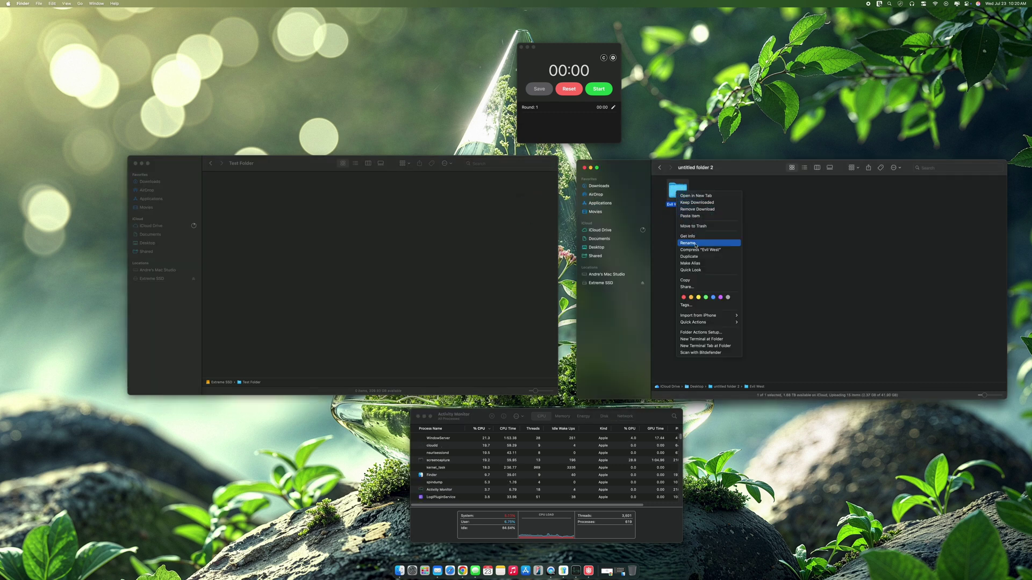
{"action": "left_click", "coordinate": [699, 281]}
{"action": "right_click", "coordinate": [460, 223]}
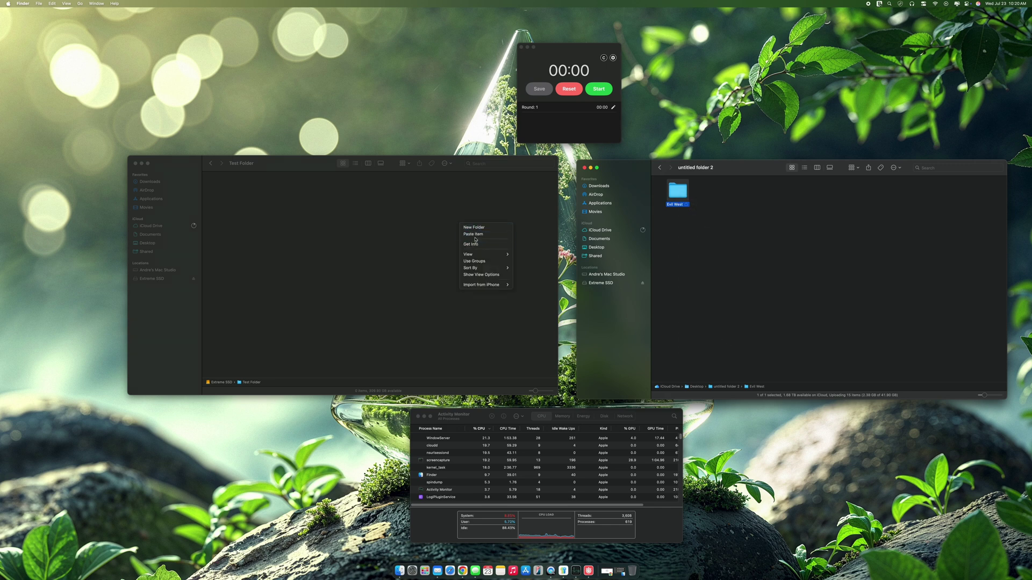
{"action": "left_click", "coordinate": [481, 234]}
{"action": "left_click", "coordinate": [598, 88]}
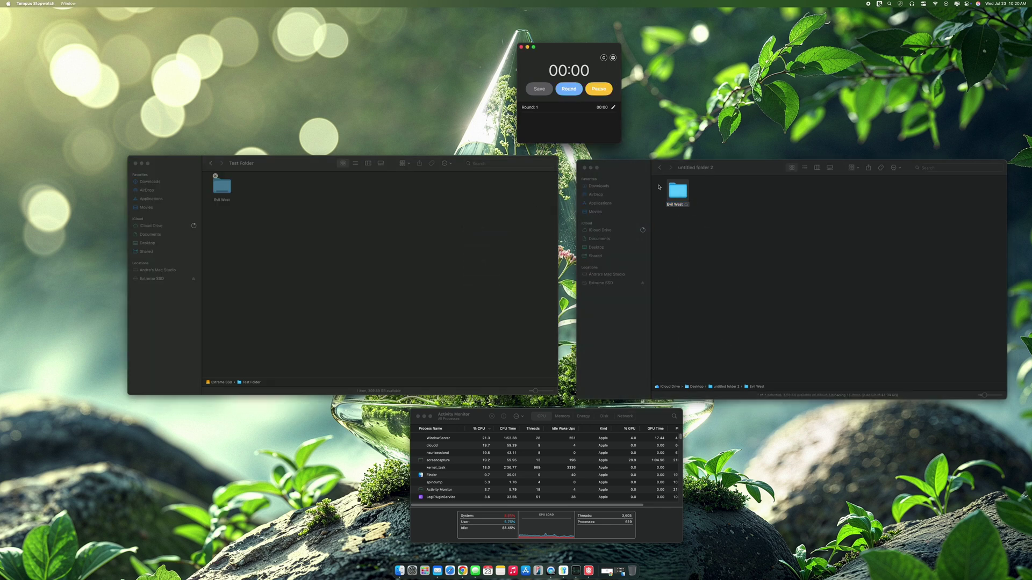
Step: Show disk activity in Activity Monitor, and stop and reset the stopwatch once the copy completes
{"action": "left_click", "coordinate": [602, 417]}
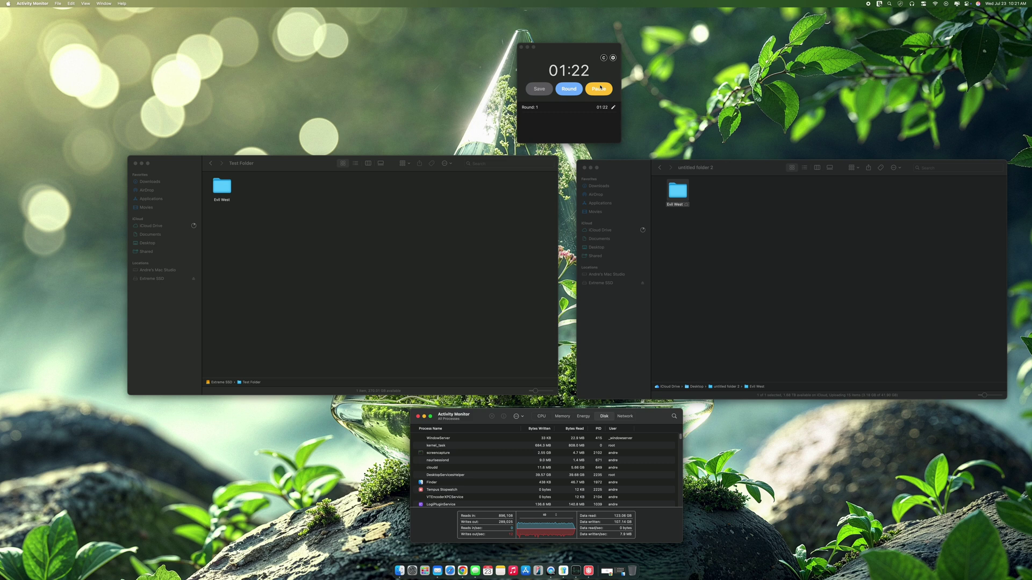
{"action": "left_click", "coordinate": [594, 92]}
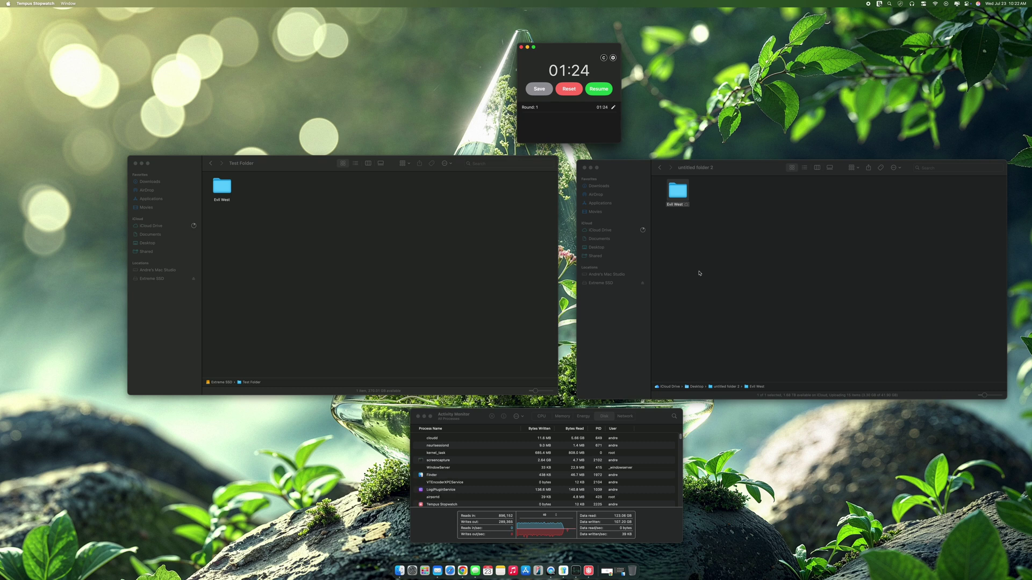
{"action": "left_click", "coordinate": [568, 89]}
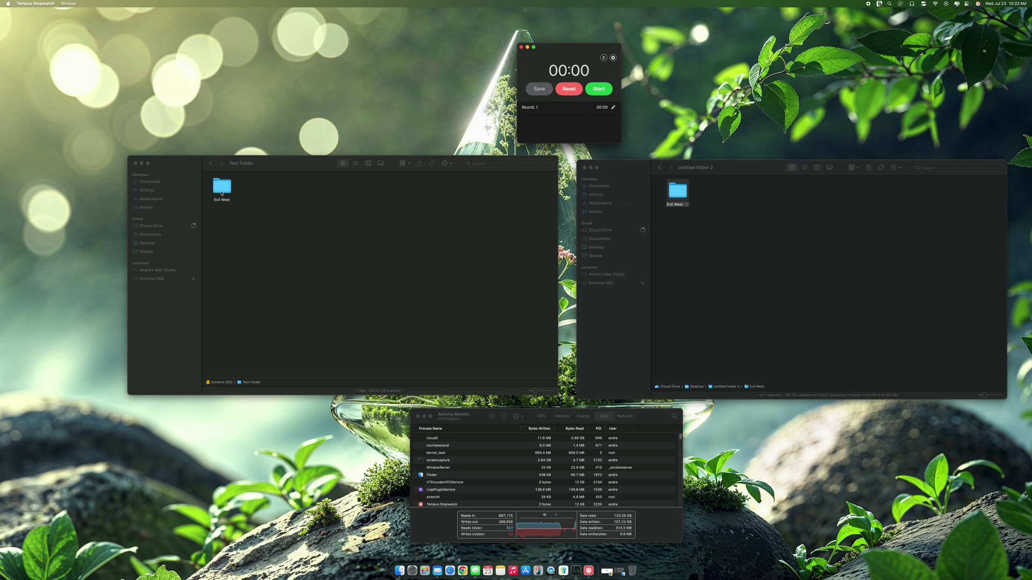
Step: Move the copied Evil West folder in Test Folder to the Trash and permanently empty the Trash
{"action": "left_click", "coordinate": [221, 188]}
{"action": "right_click", "coordinate": [221, 189]}
{"action": "left_click", "coordinate": [244, 208]}
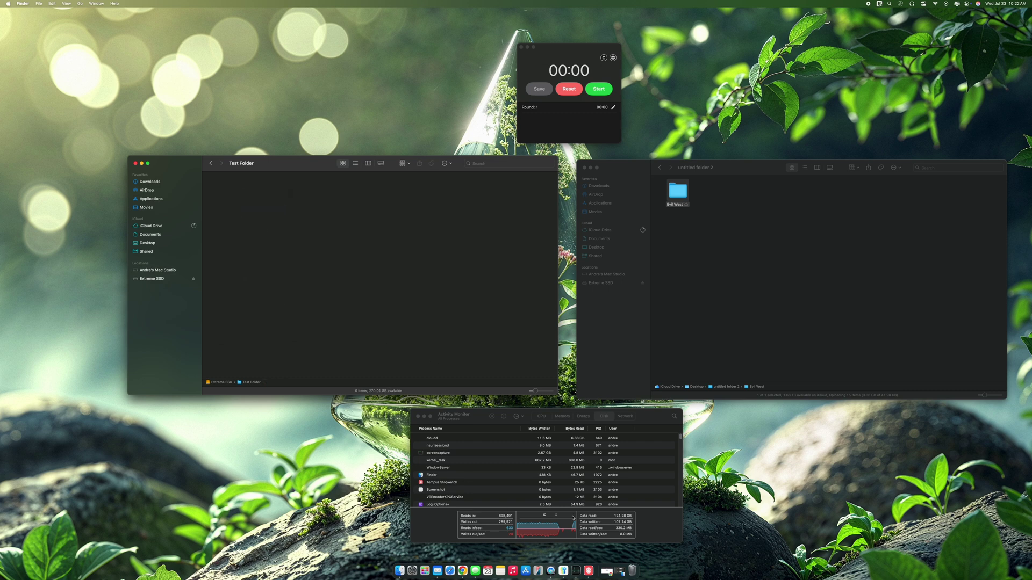
{"action": "left_click", "coordinate": [632, 571]}
{"action": "key", "text": "shift+super+BackSpace"}
{"action": "key", "text": "Return"}
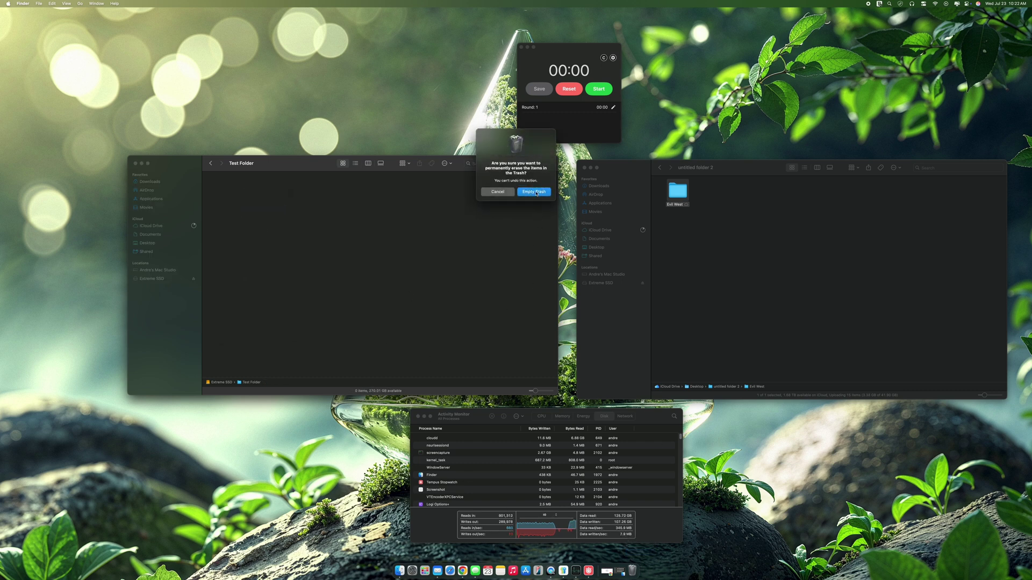
Step: Eject the Extreme SSD and, once it is reconnected, open its Test Folder in a new window beside untitled folder 2
{"action": "left_click", "coordinate": [191, 280]}
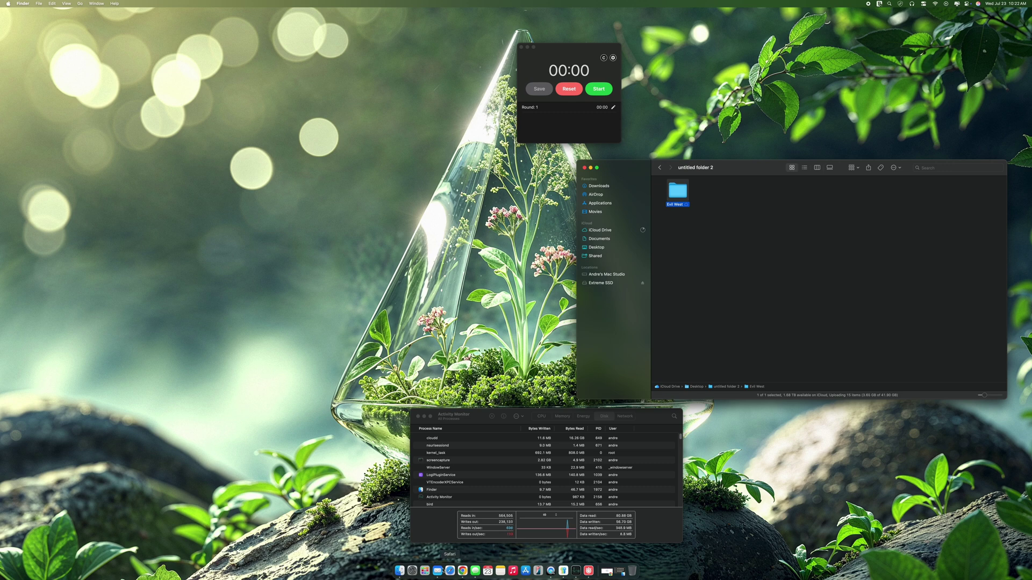
{"action": "right_click", "coordinate": [399, 571]}
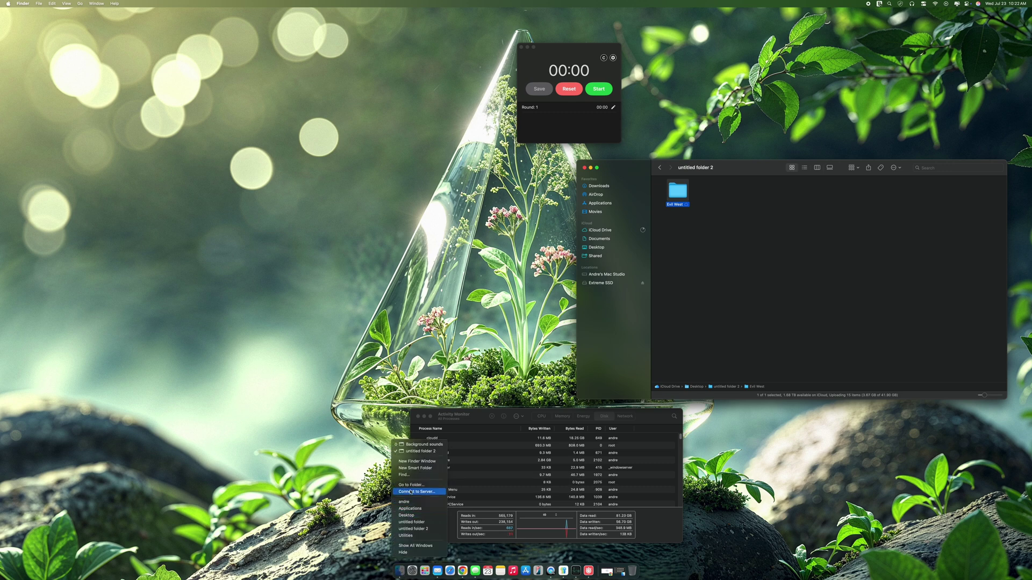
{"action": "left_click", "coordinate": [417, 461]}
{"action": "left_click", "coordinate": [117, 326]}
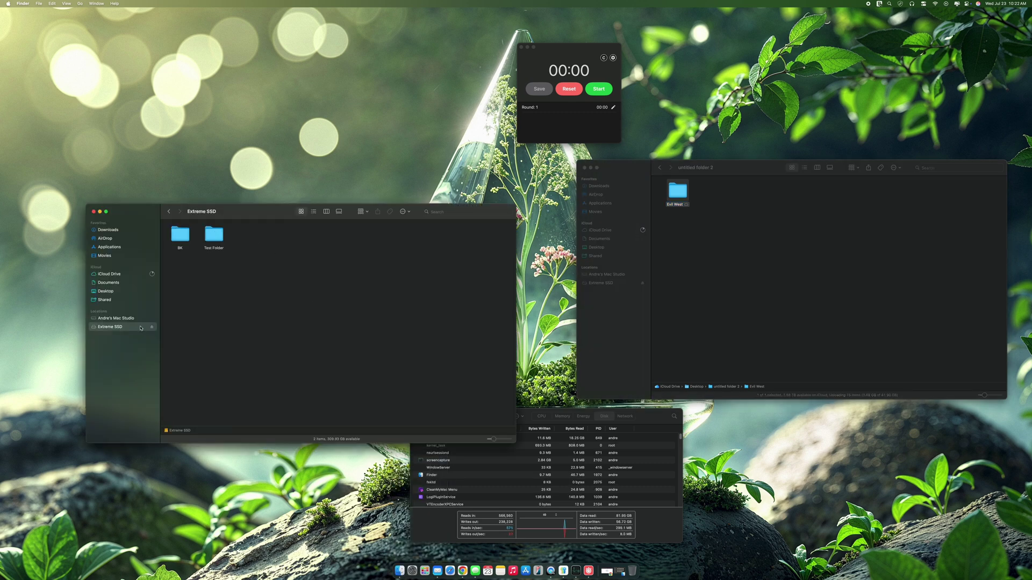
{"action": "double_click", "coordinate": [207, 241]}
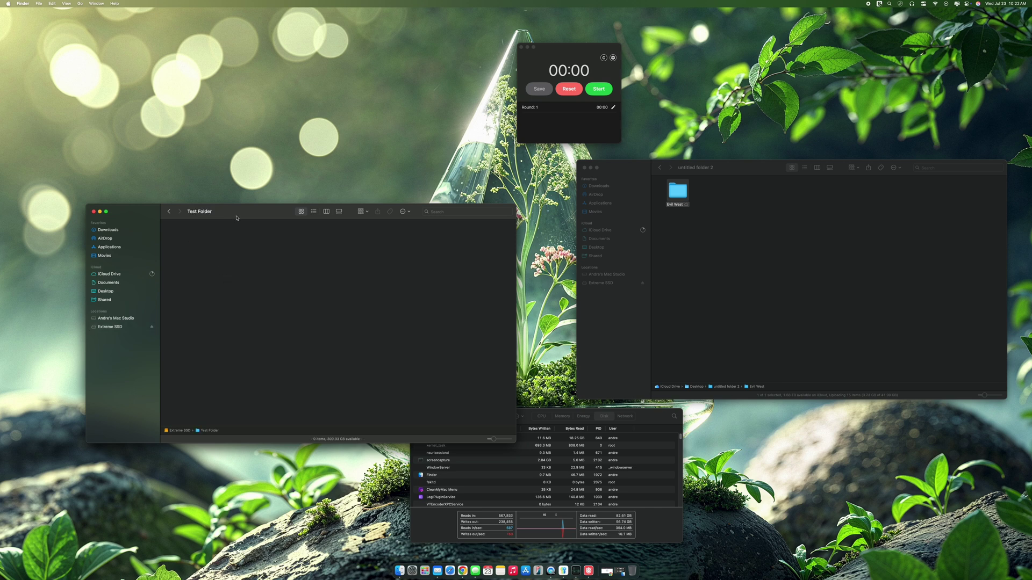
{"action": "left_click_drag", "start_coordinate": [236, 218], "coordinate": [226, 213]}
{"action": "left_click_drag", "start_coordinate": [741, 173], "coordinate": [736, 178]}
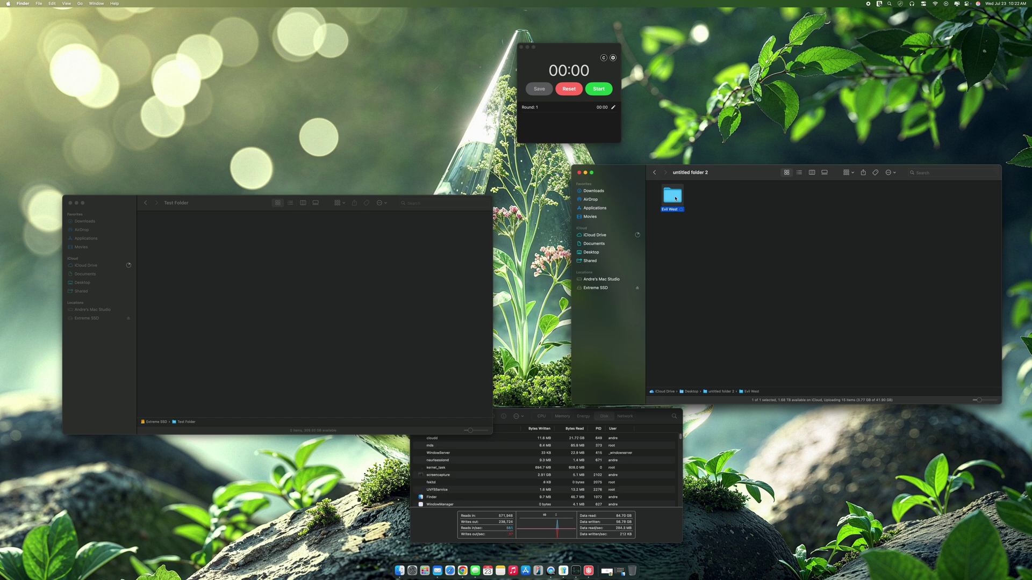
Step: Copy the Evil West folder into the reconnected Extreme SSD's Test Folder, timing the transfer with the stopwatch
{"action": "right_click", "coordinate": [675, 199]}
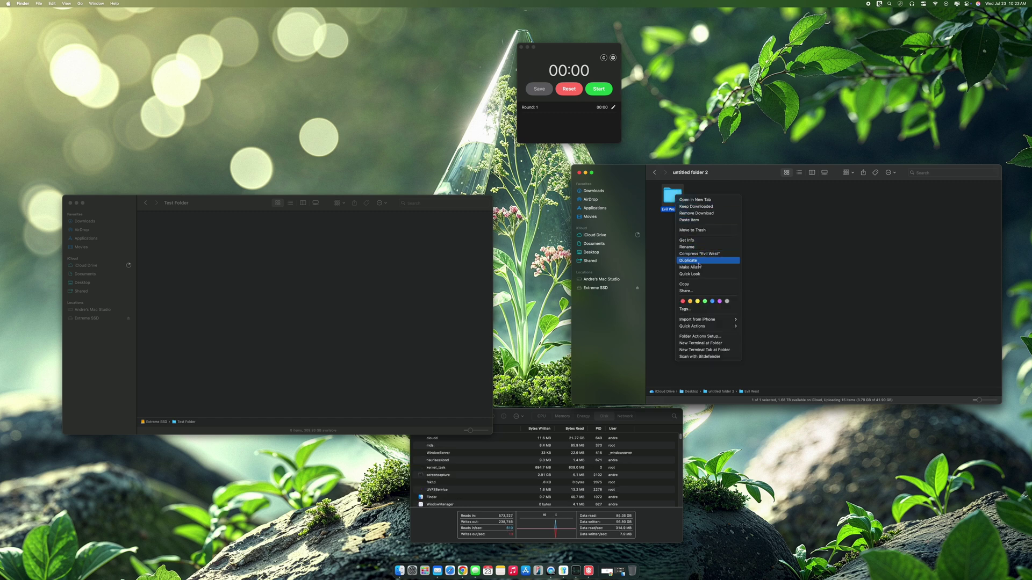
{"action": "left_click", "coordinate": [695, 285]}
{"action": "right_click", "coordinate": [395, 277]}
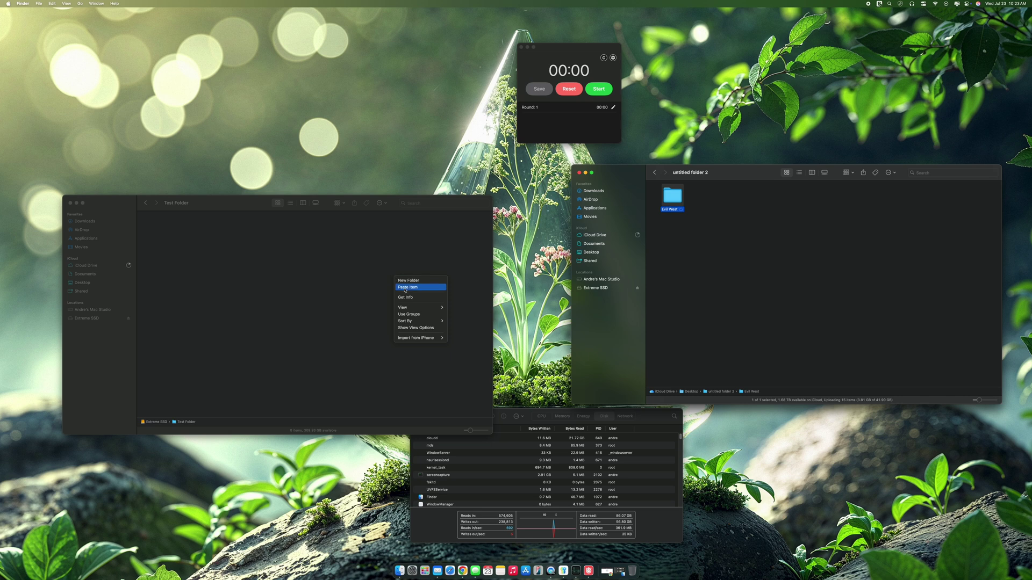
{"action": "left_click", "coordinate": [414, 288]}
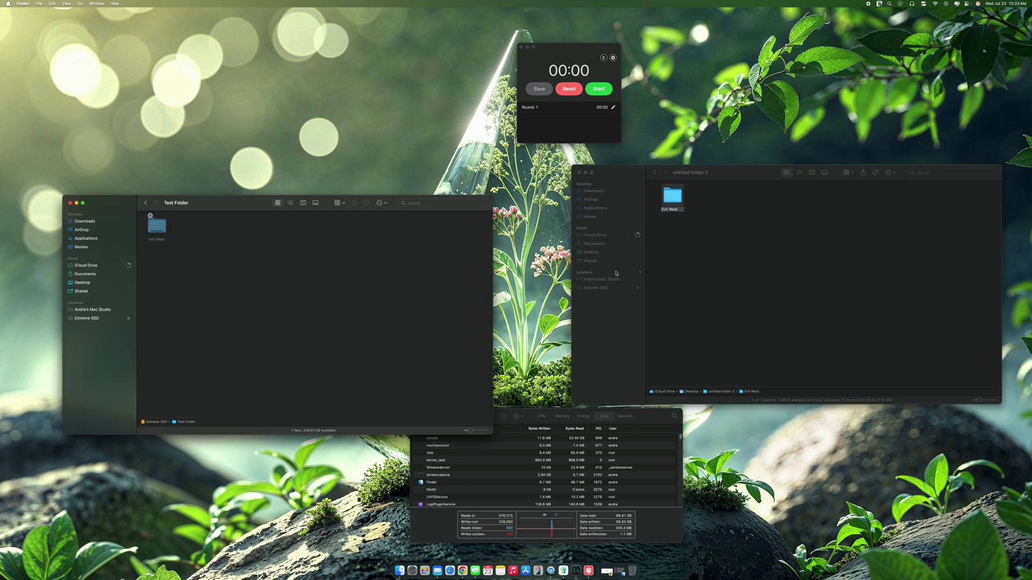
{"action": "key", "text": "ctrl+alt+s"}
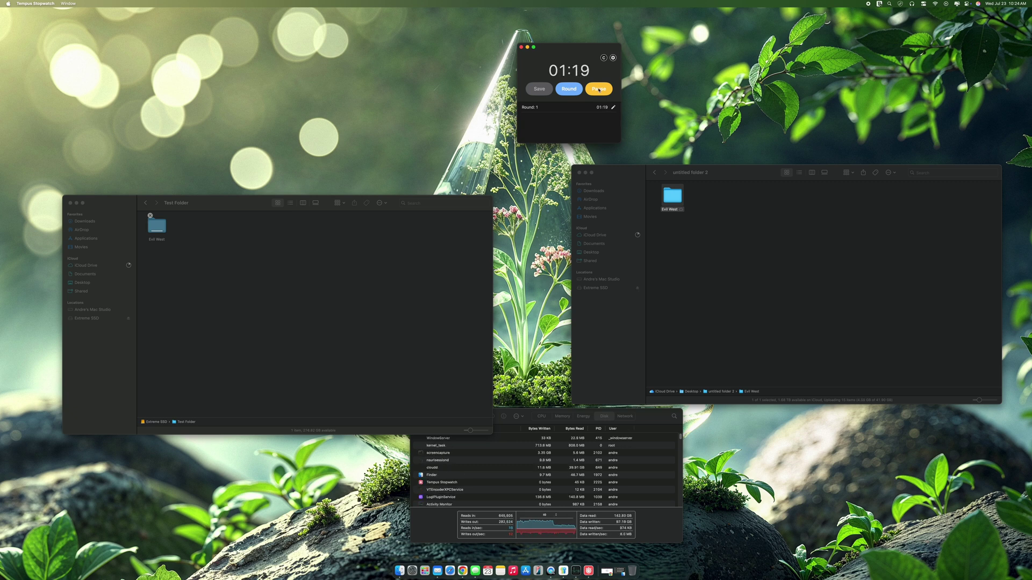
{"action": "left_click", "coordinate": [599, 90]}
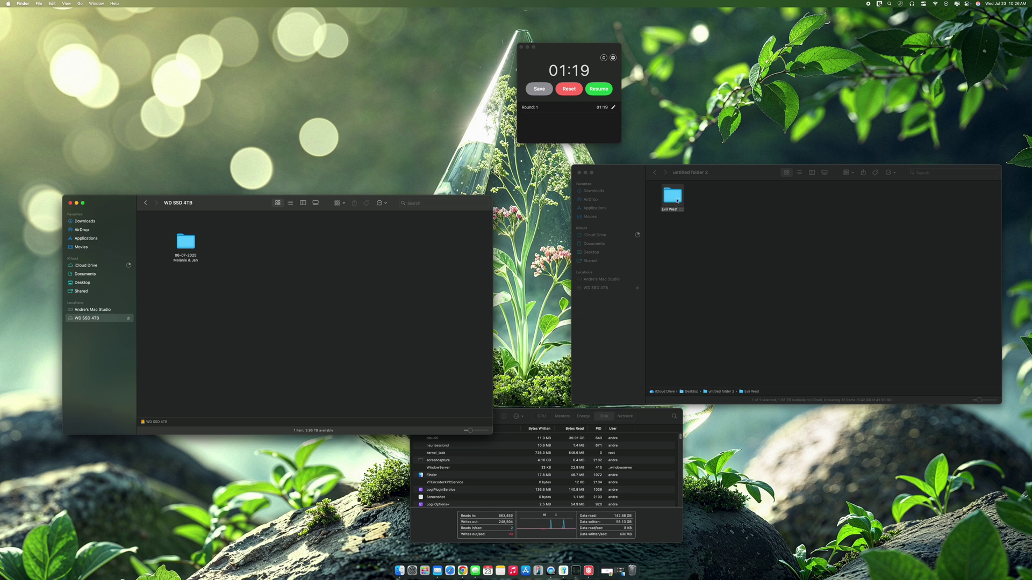
Step: Copy the Evil West folder in untitled folder 2 to the clipboard and reset the stopwatch to zero
{"action": "right_click", "coordinate": [675, 198]}
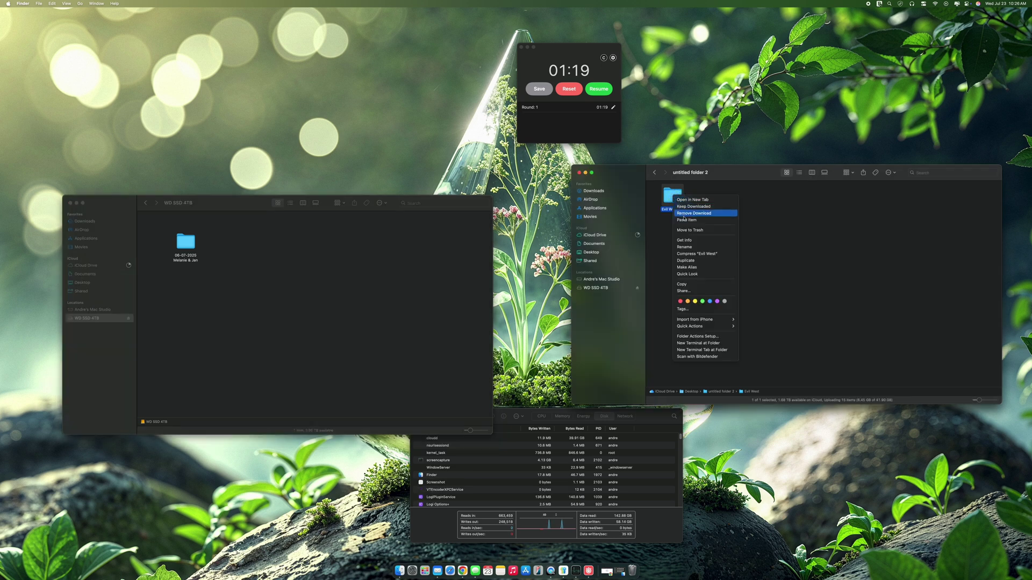
{"action": "left_click", "coordinate": [681, 284]}
{"action": "left_click", "coordinate": [589, 102]}
{"action": "left_click", "coordinate": [568, 88]}
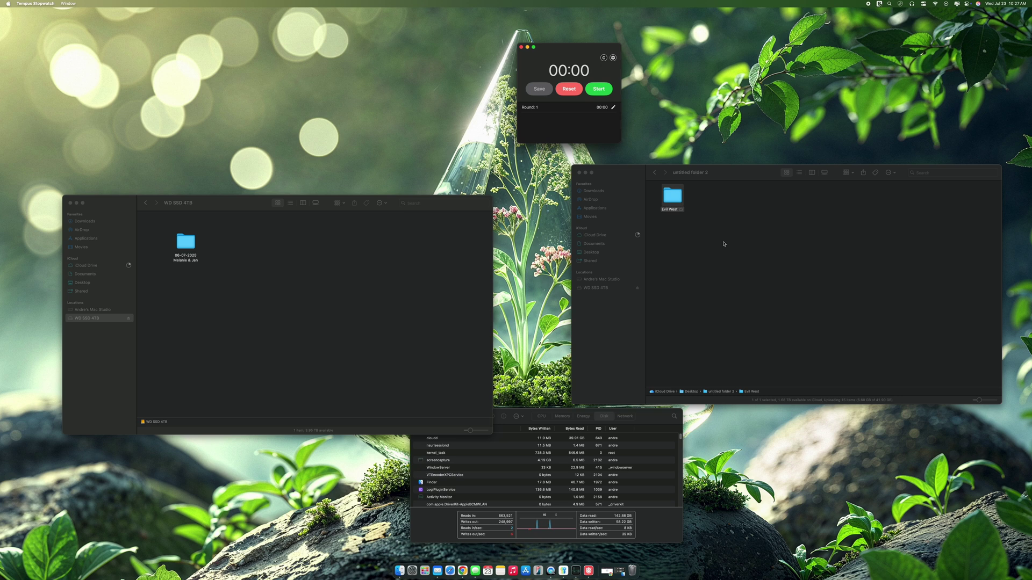
Step: Paste the Evil West folder onto the WD SSD 4TB drive and time the transfer with the stopwatch
{"action": "right_click", "coordinate": [369, 323]}
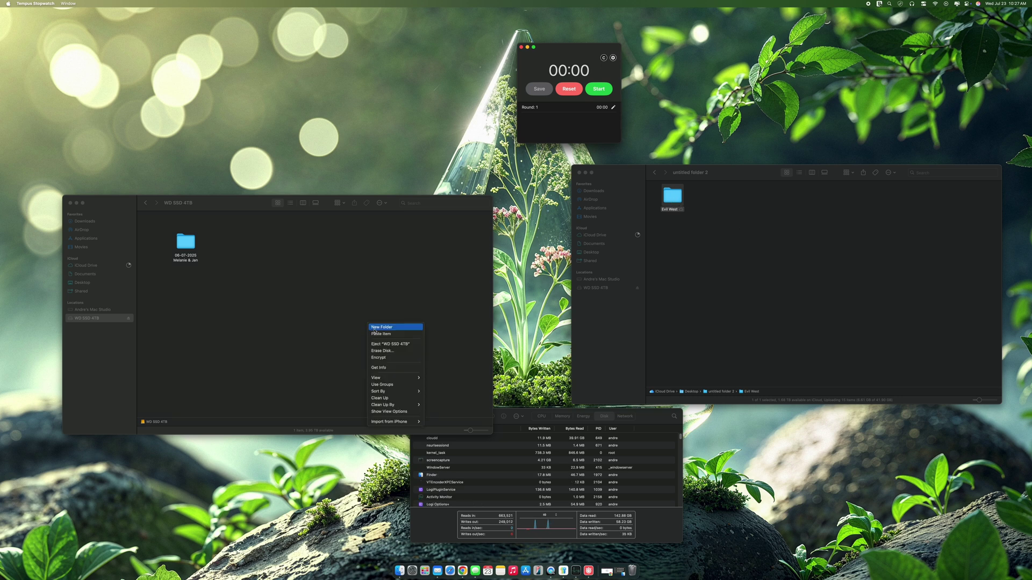
{"action": "left_click", "coordinate": [388, 334]}
{"action": "left_click", "coordinate": [592, 90]}
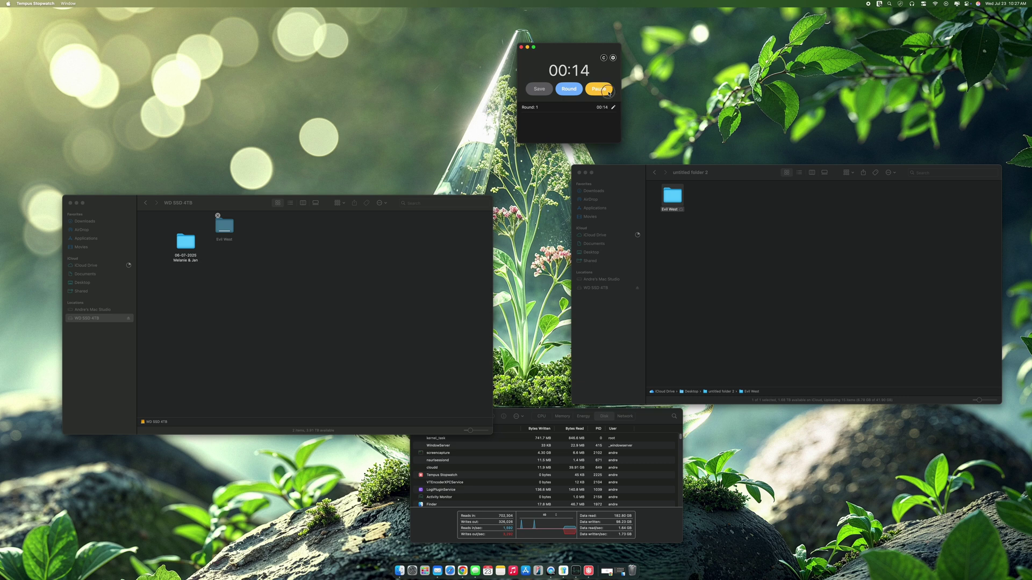
{"action": "left_click", "coordinate": [609, 93]}
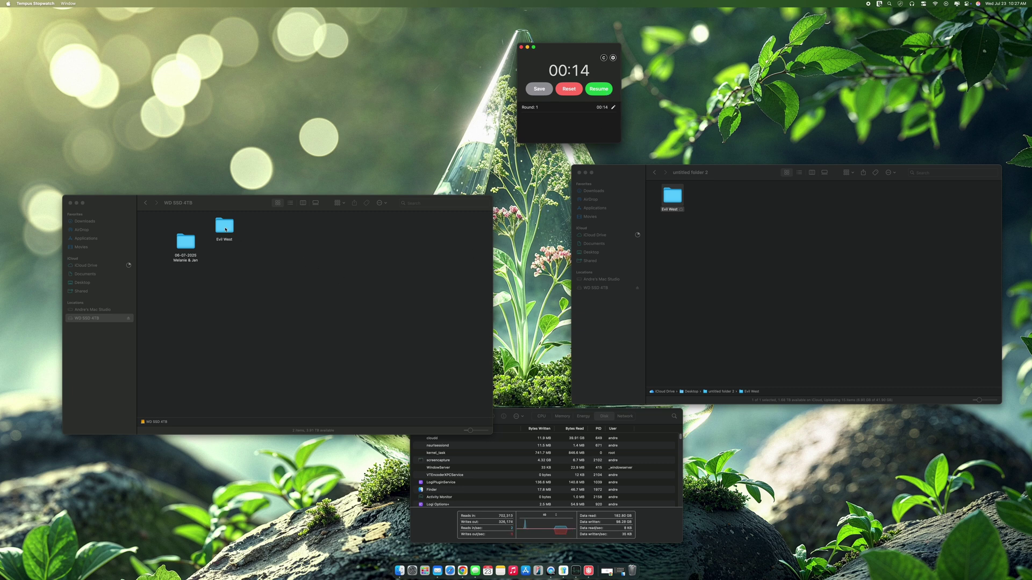
Step: Move the Evil West copy on the WD SSD 4TB drive to the Trash
{"action": "left_click", "coordinate": [225, 229]}
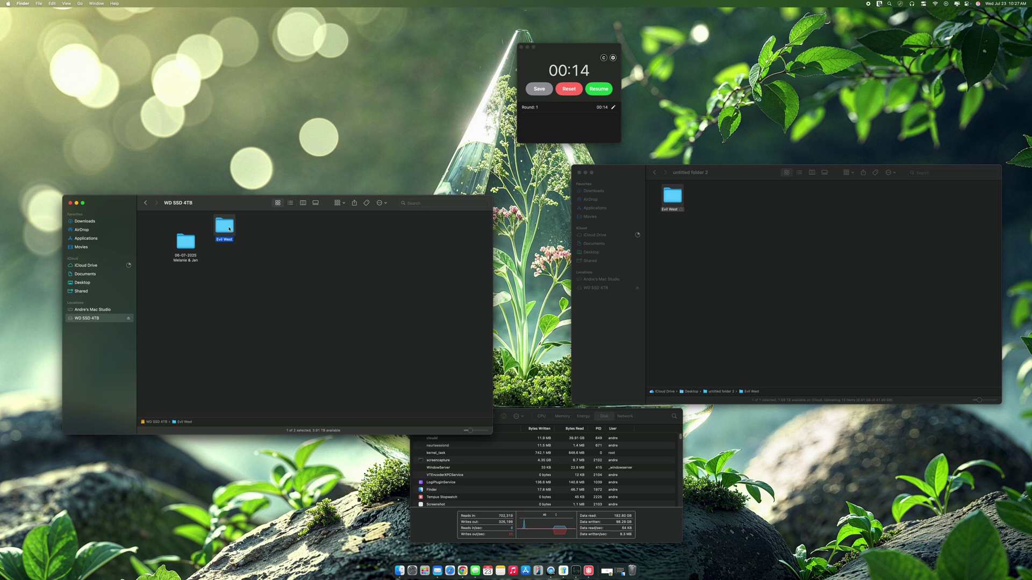
{"action": "right_click", "coordinate": [229, 229]}
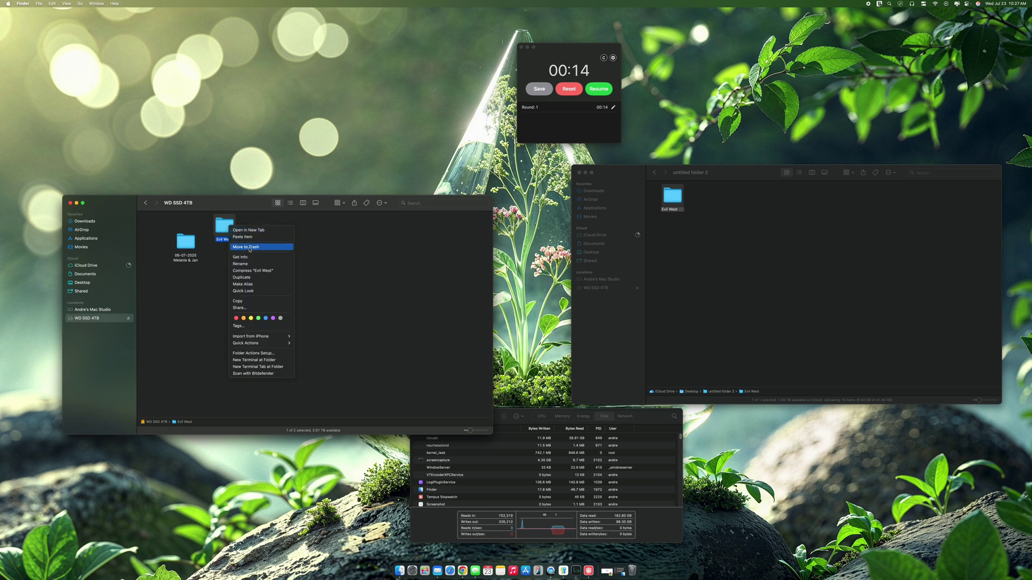
{"action": "left_click", "coordinate": [249, 248]}
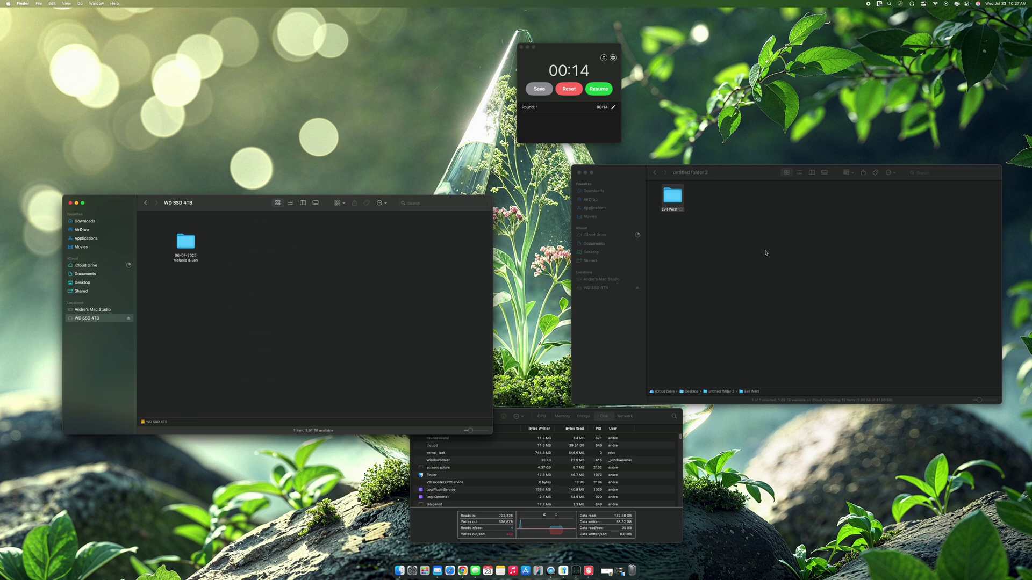
Step: Eject the WD SSD 4TB drive and, once it is reconnected, open it in a new Finder window
{"action": "left_click", "coordinate": [128, 319]}
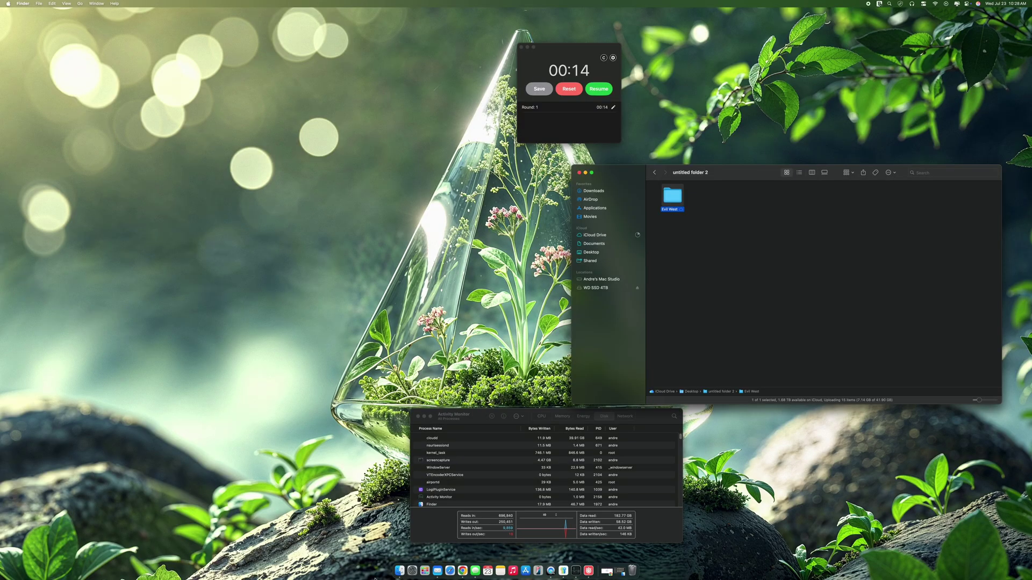
{"action": "right_click", "coordinate": [395, 572]}
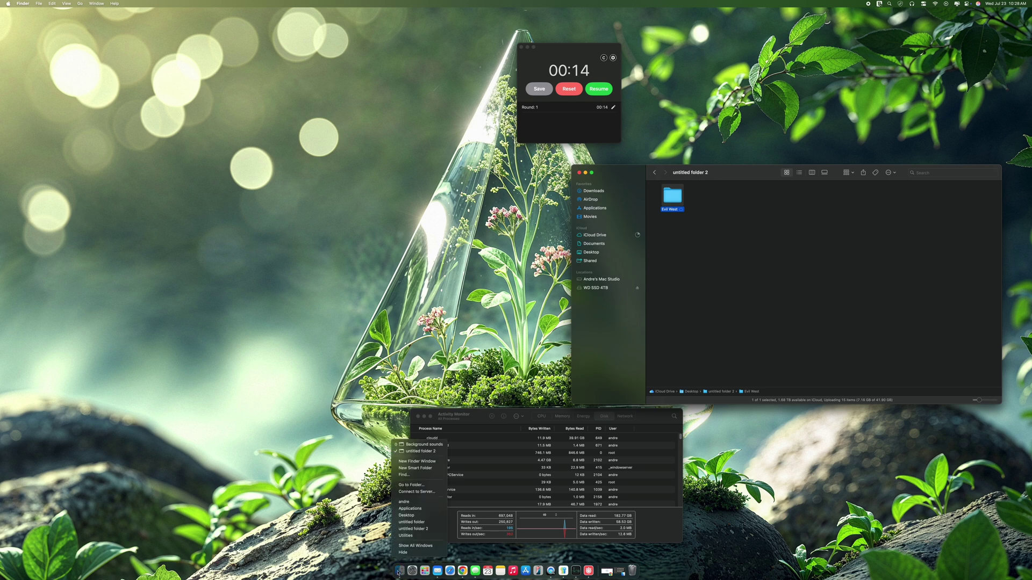
{"action": "left_click", "coordinate": [417, 461]}
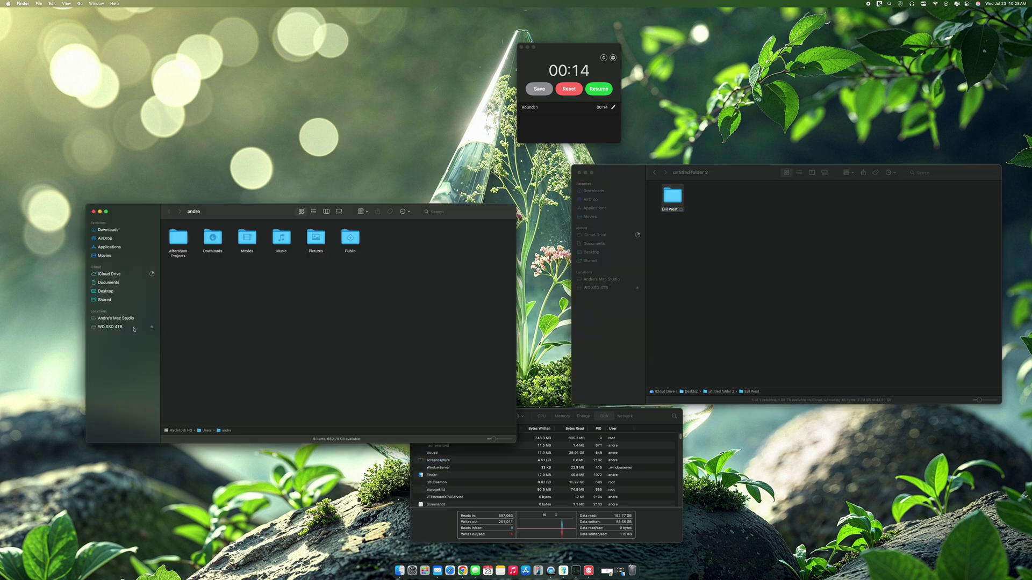
{"action": "left_click", "coordinate": [110, 327]}
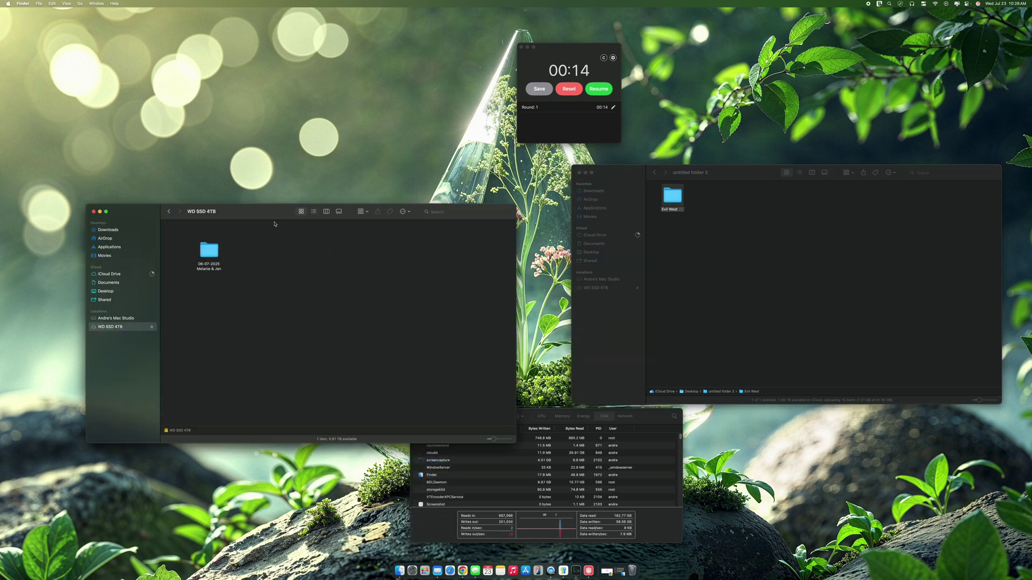
Step: Move the WD SSD 4TB window clear of the other windows, copy the Evil West folder from untitled folder 2, and reset the stopwatch
{"action": "left_click_drag", "start_coordinate": [274, 220], "coordinate": [257, 198]}
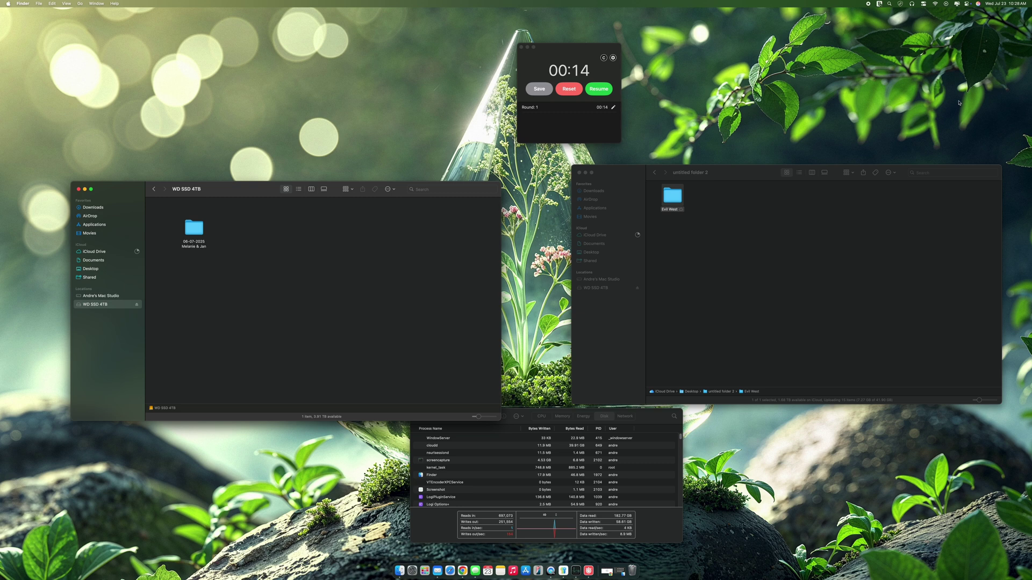
{"action": "right_click", "coordinate": [675, 197]}
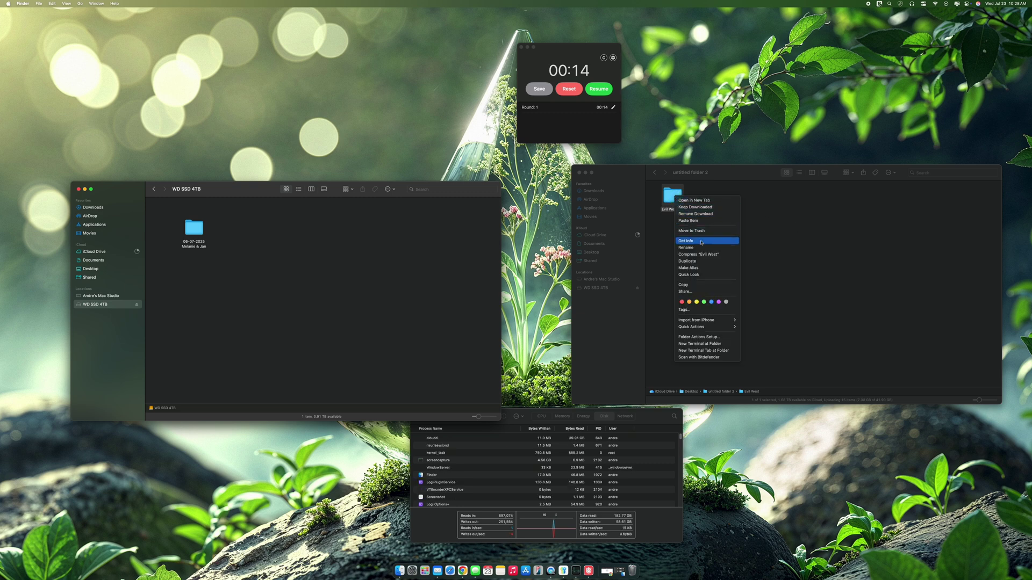
{"action": "left_click", "coordinate": [700, 285]}
{"action": "left_click", "coordinate": [576, 93]}
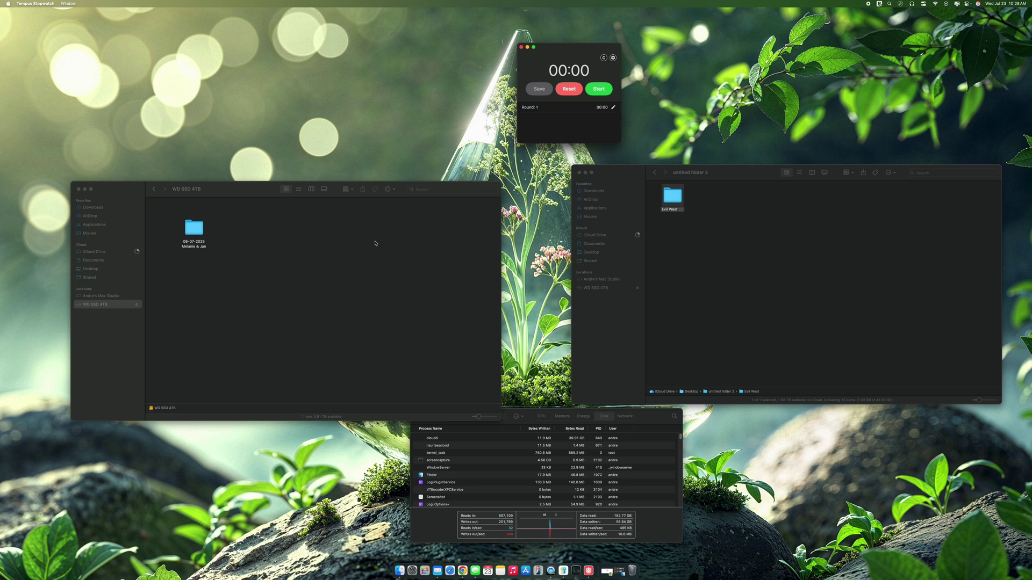
Step: Paste the Evil West folder onto the reconnected WD SSD 4TB drive, timing the transfer from start to finish with the stopwatch
{"action": "right_click", "coordinate": [339, 235]}
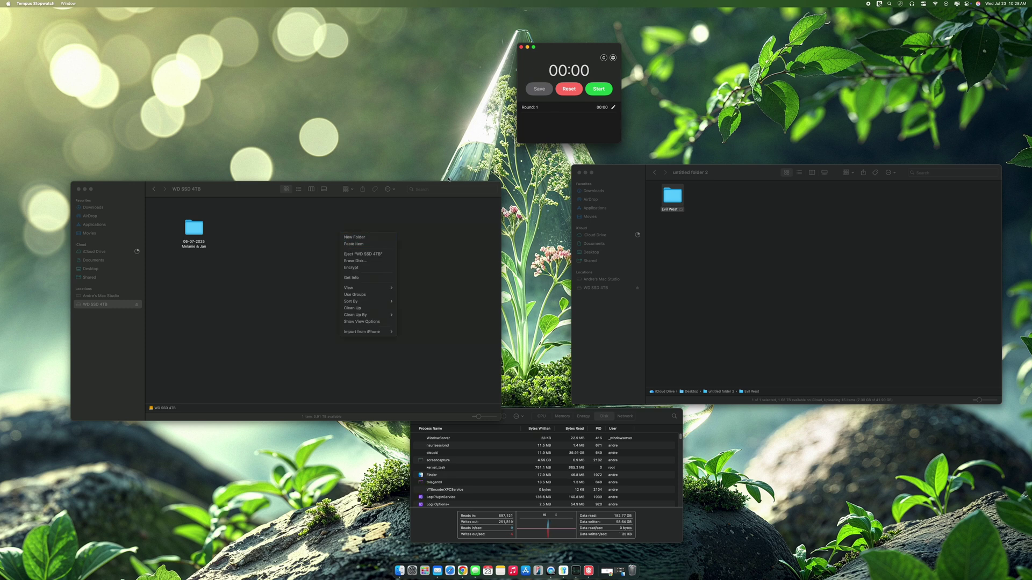
{"action": "left_click", "coordinate": [358, 256]}
{"action": "left_click", "coordinate": [604, 94]}
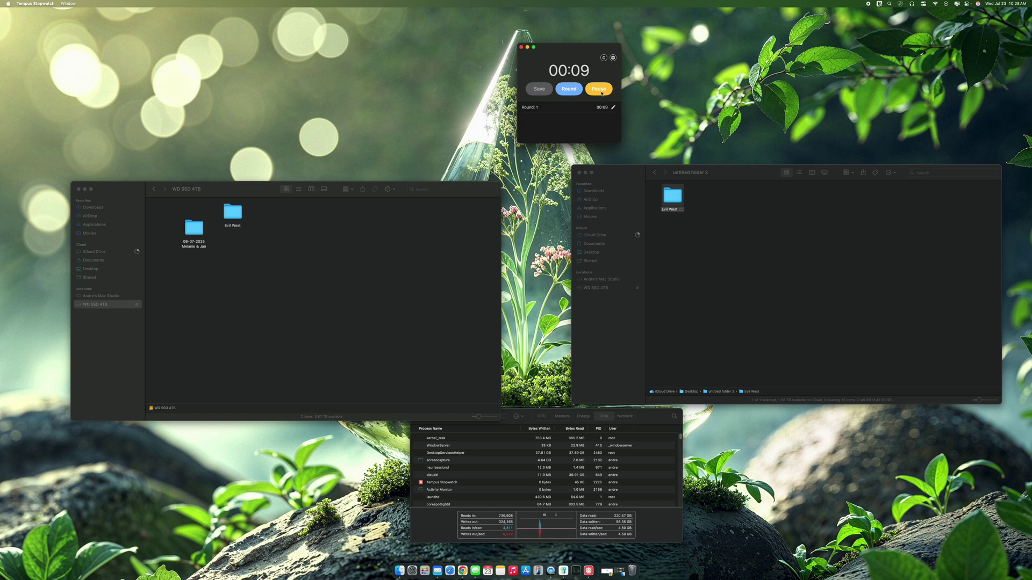
{"action": "left_click", "coordinate": [601, 89]}
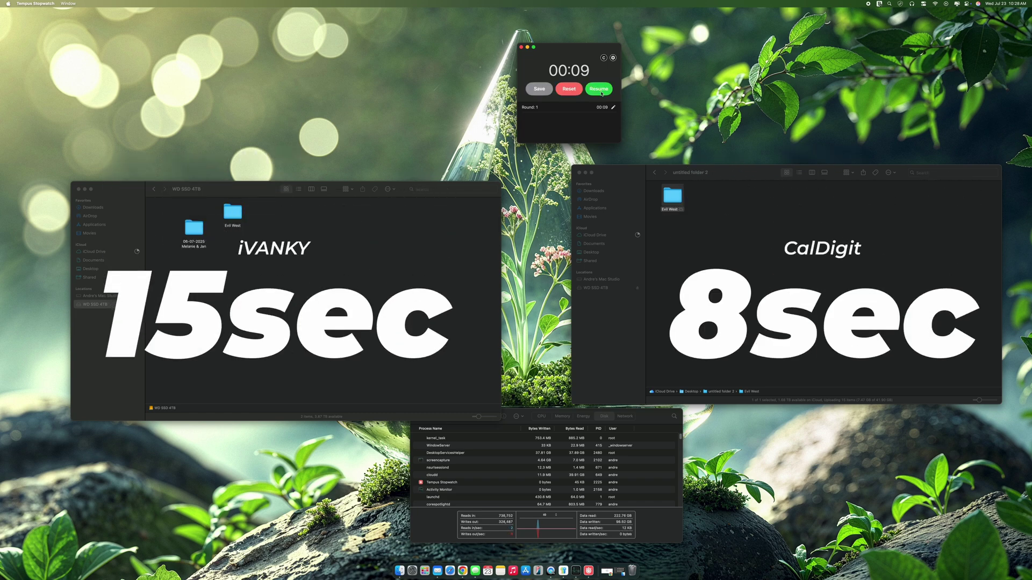